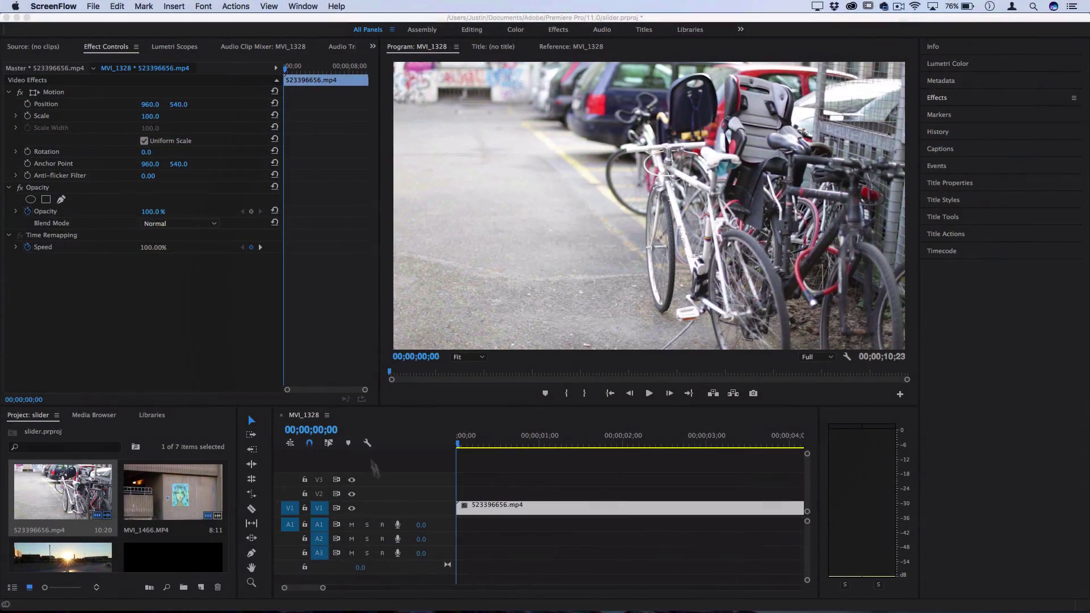
# Bring Premiere Pro forward and expand the Effects panel.
pyautogui.click(477, 510)
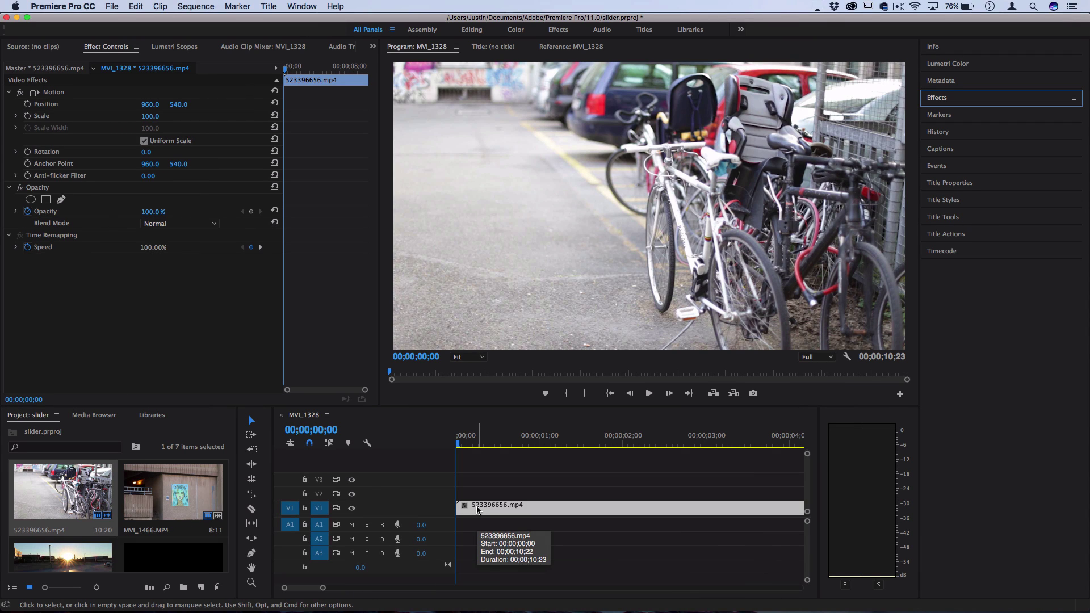
# Search the effects for 'invert' and drag the Invert effect onto the bicycle clip on V1.
pyautogui.click(945, 98)
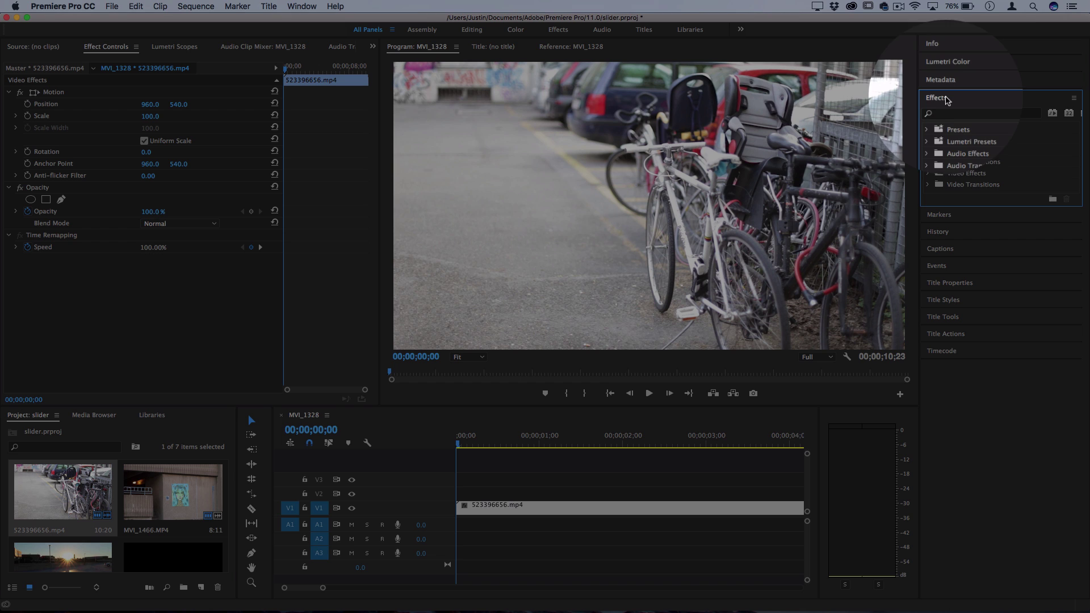
pyautogui.click(949, 113)
pyautogui.write('invert')
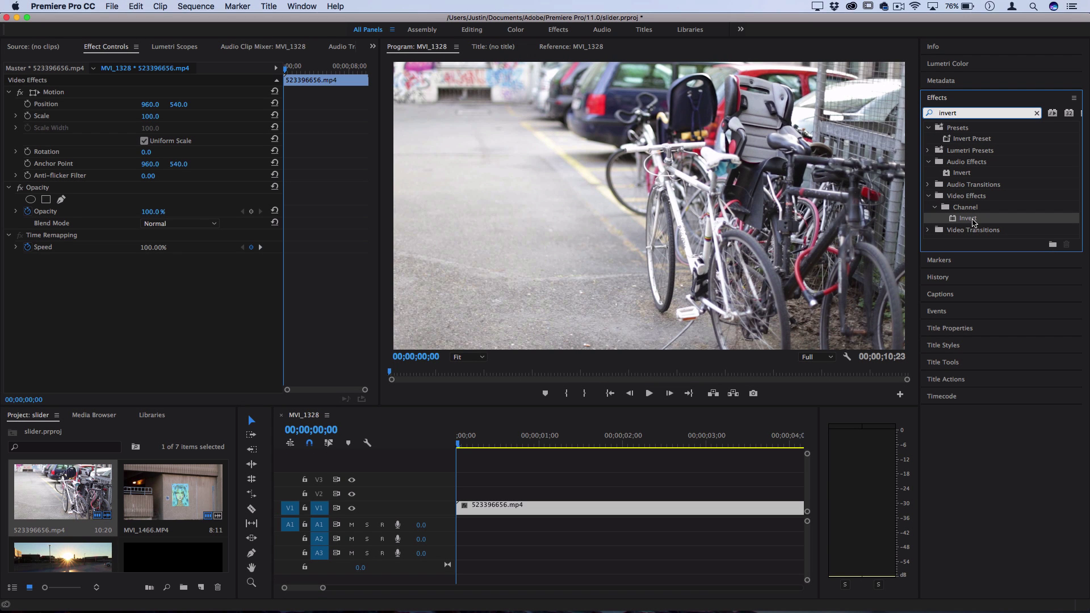
pyautogui.moveTo(972, 221); pyautogui.dragTo(486, 512)
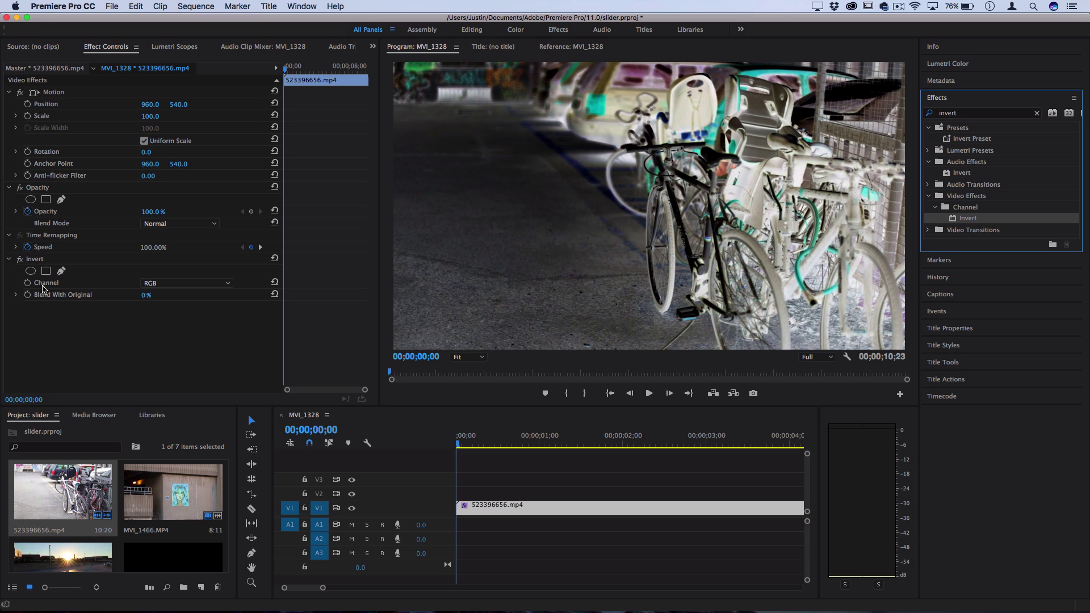
# Preview the clip at frames 7 and 21 with the Invert Channel set to Green.
pyautogui.click(170, 284)
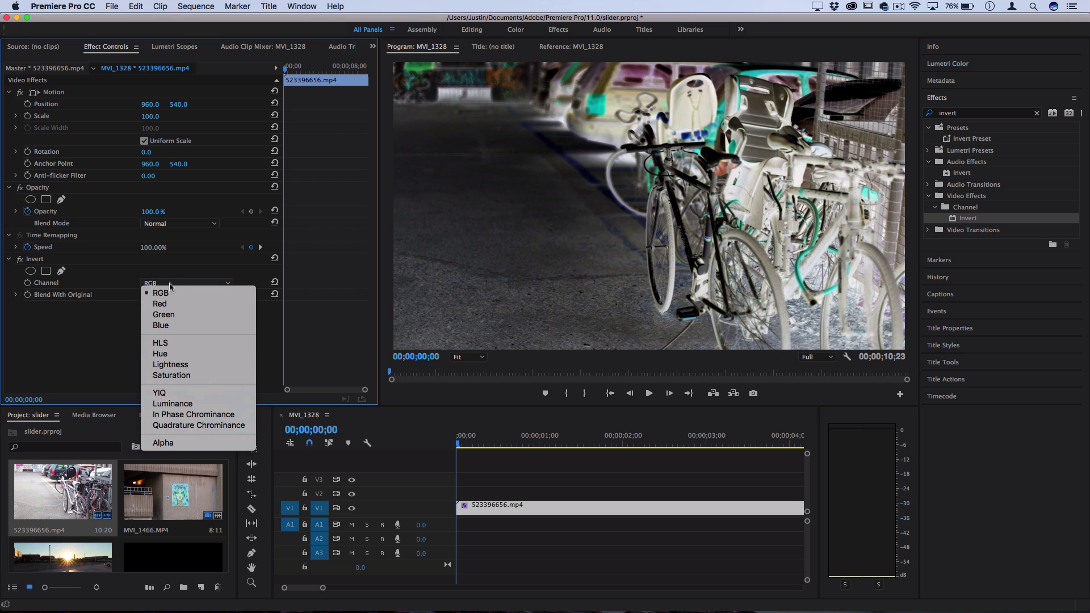
pyautogui.click(173, 279)
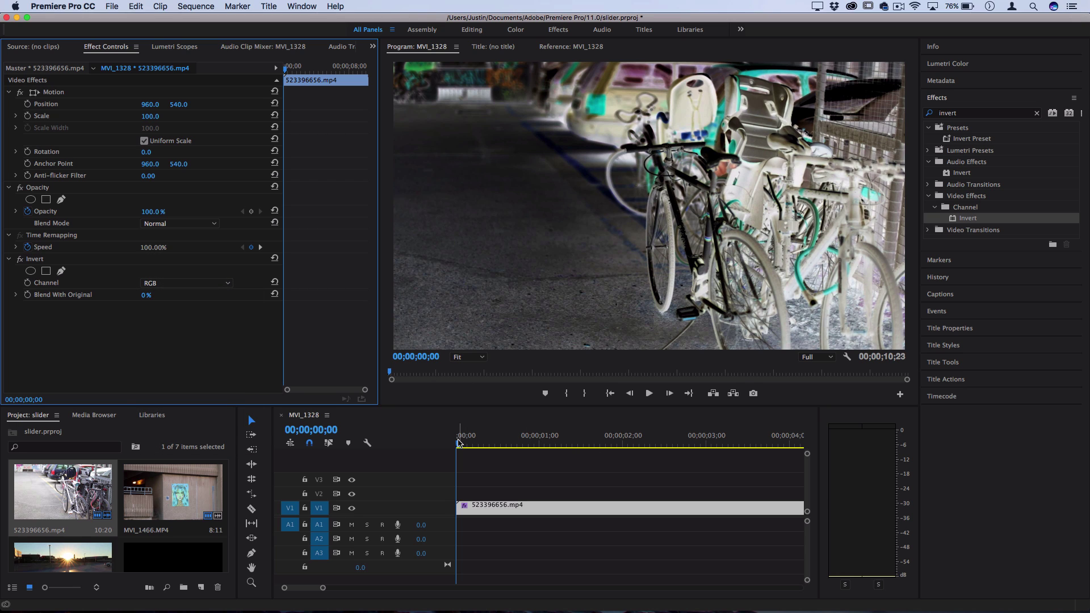
pyautogui.click(461, 444)
pyautogui.moveTo(462, 445); pyautogui.dragTo(475, 445)
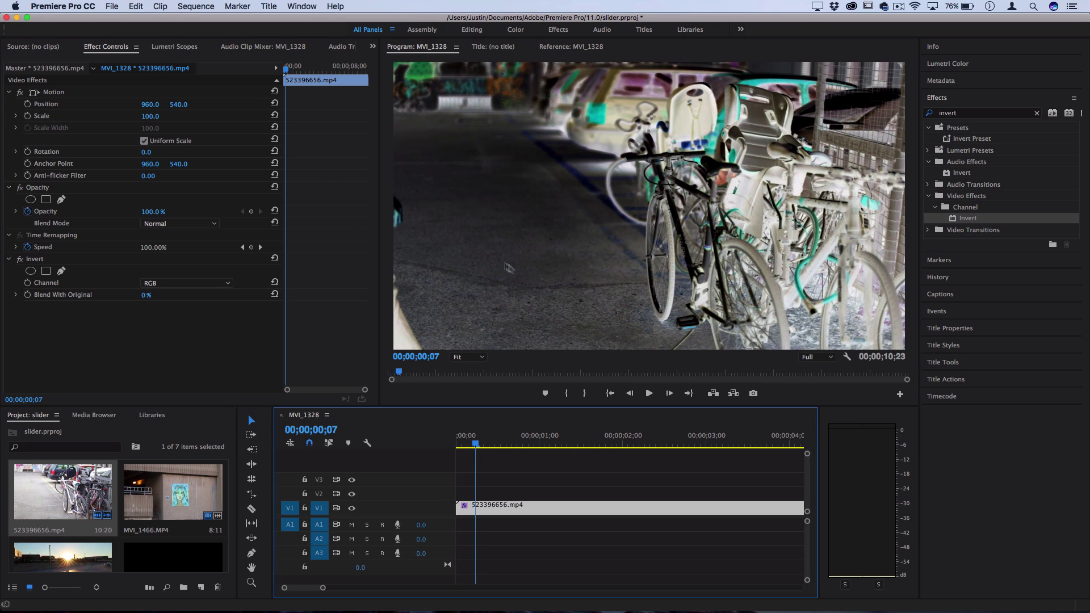
pyautogui.click(187, 283)
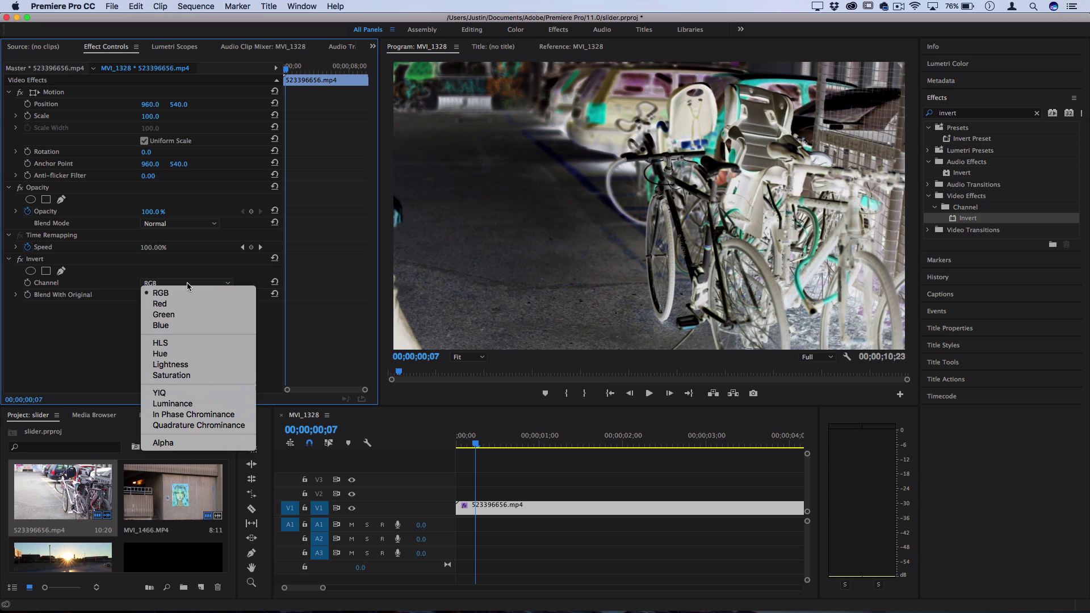
pyautogui.click(174, 315)
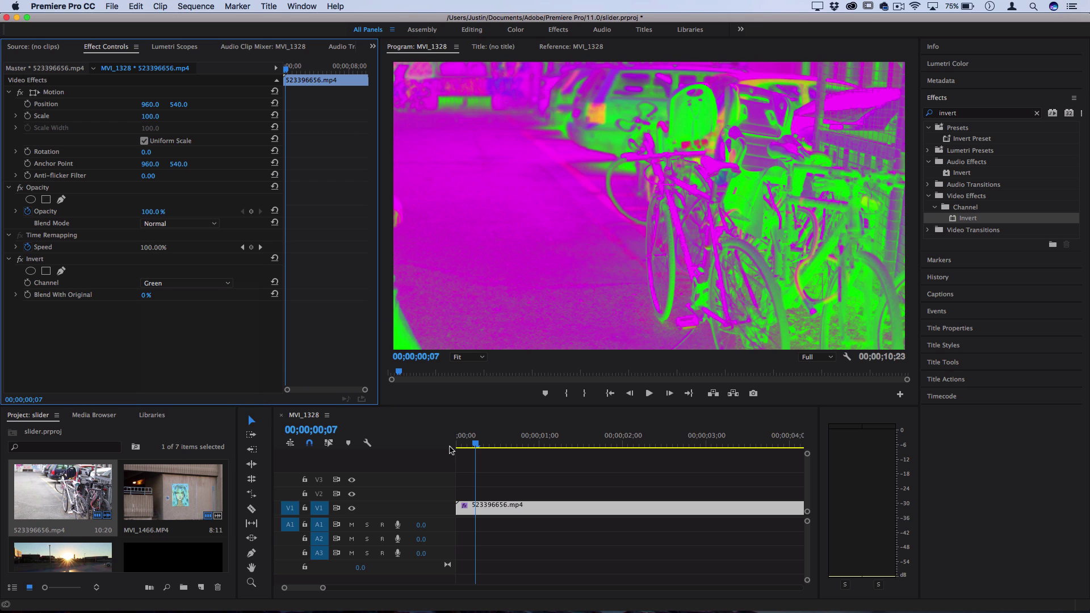
pyautogui.moveTo(490, 442); pyautogui.dragTo(518, 444)
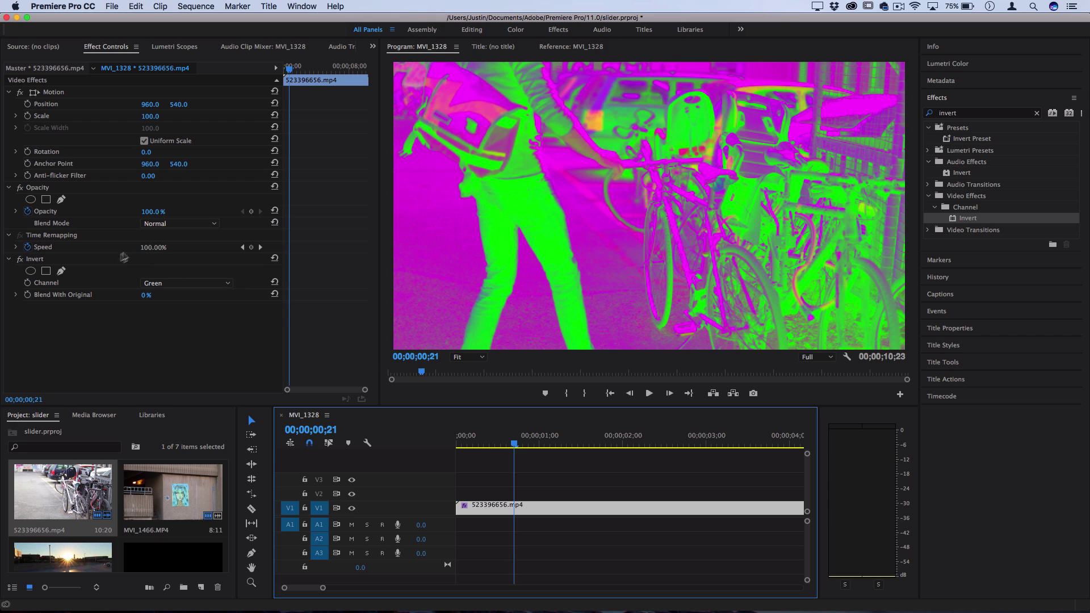
# Test Blend With Original, try the Hue, Saturation and In Phase Chrominance channels, then return to Green.
pyautogui.click(62, 295)
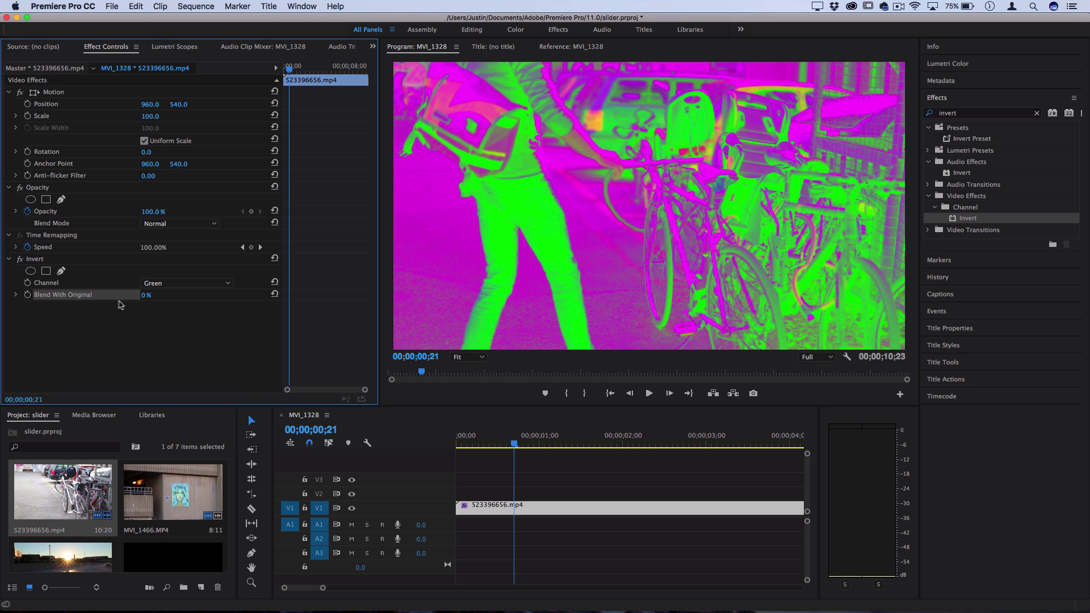
pyautogui.moveTo(144, 300)
pyautogui.mouseDown()
pyautogui.moveTo(202, 300)
pyautogui.moveTo(145, 296)
pyautogui.mouseUp()
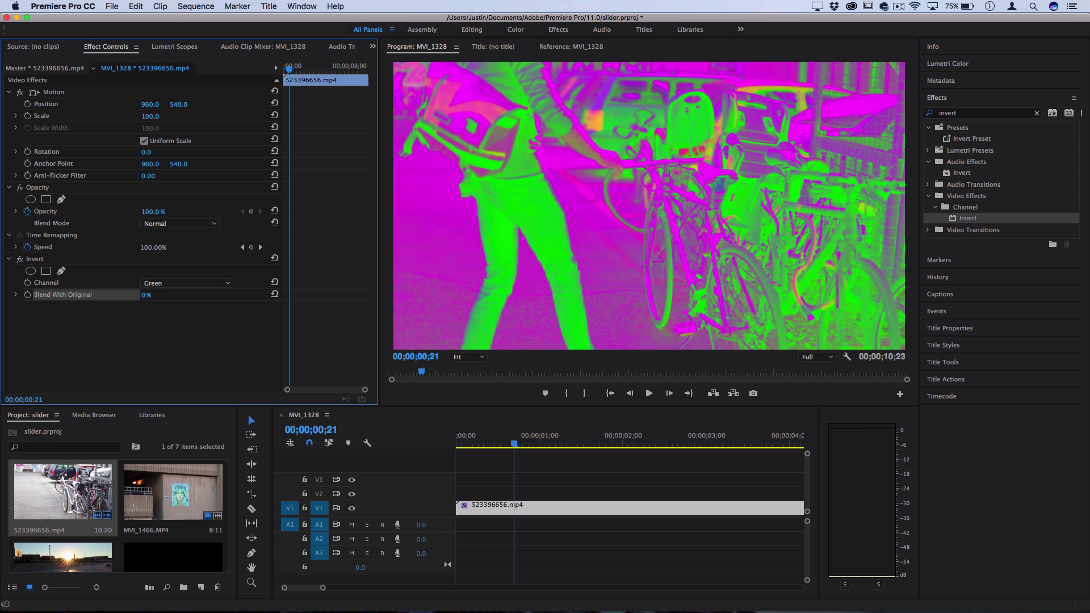
pyautogui.click(160, 285)
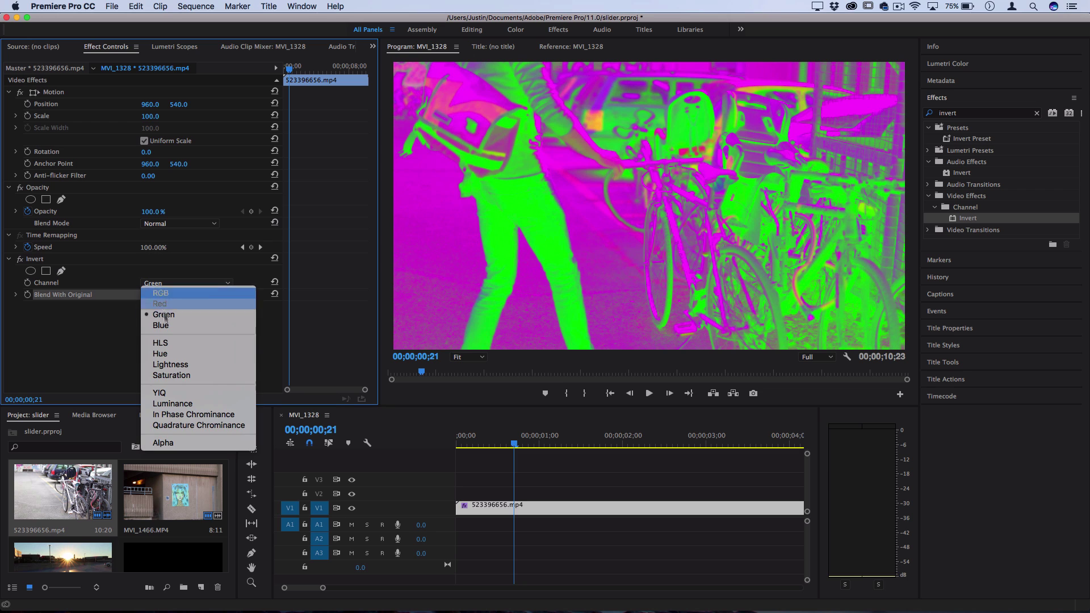
pyautogui.click(177, 355)
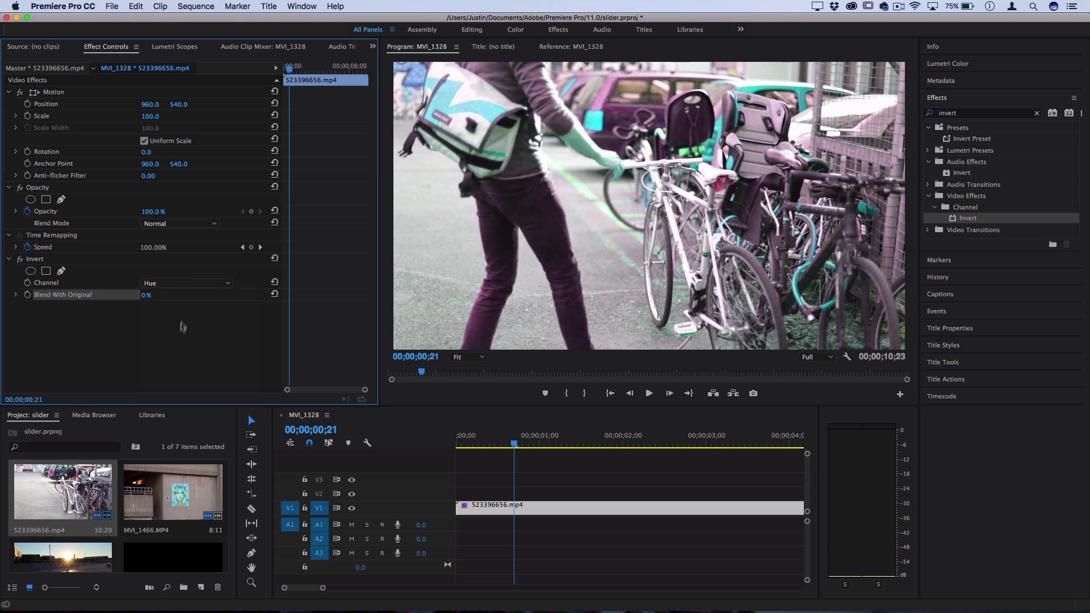
pyautogui.click(179, 284)
pyautogui.click(182, 376)
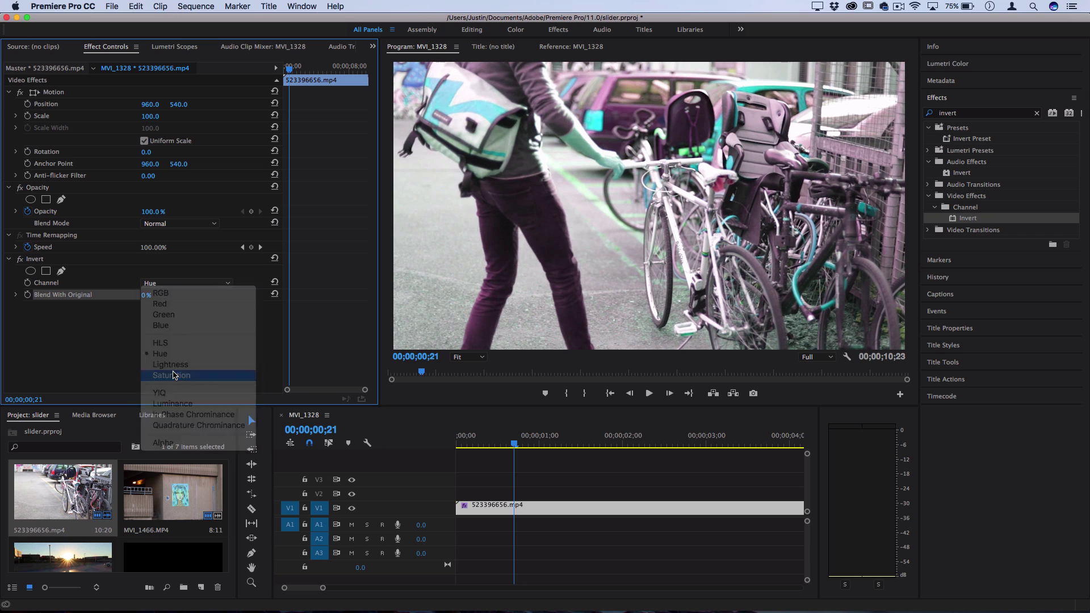
pyautogui.click(196, 282)
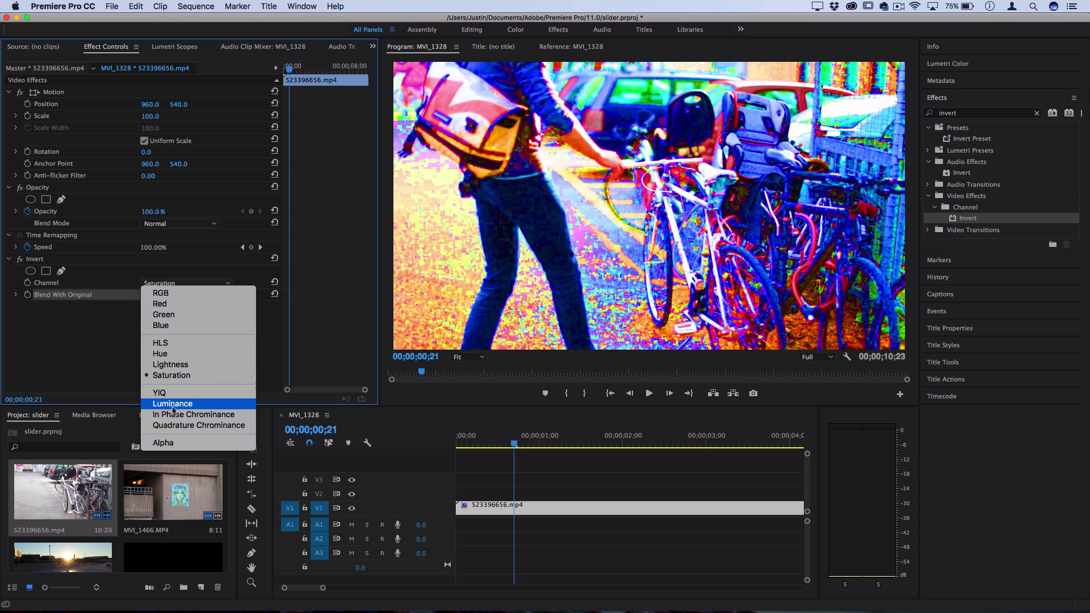
pyautogui.click(172, 420)
pyautogui.click(189, 285)
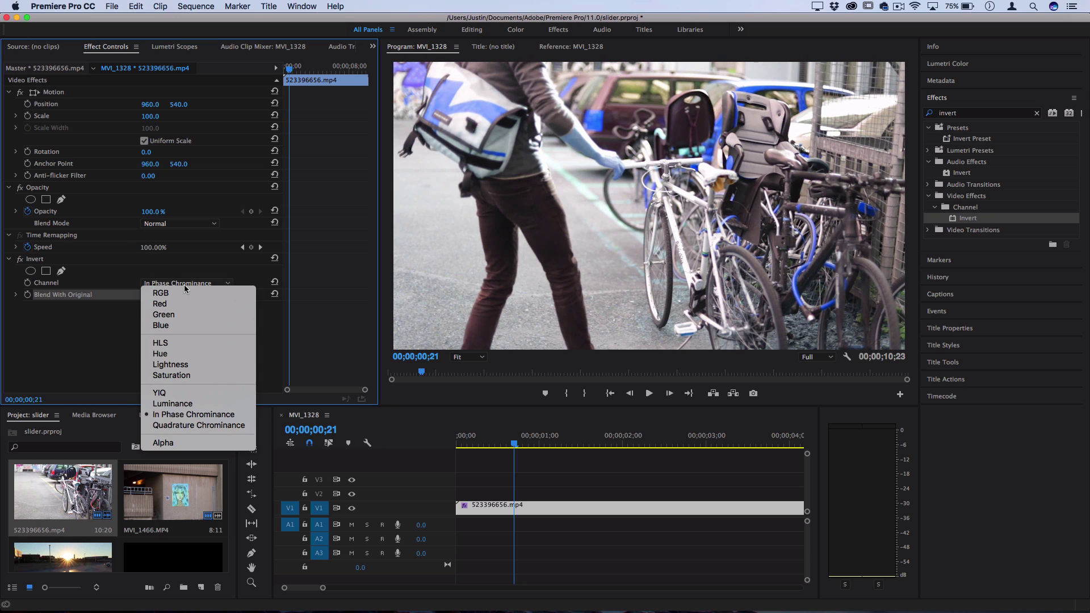
pyautogui.click(178, 316)
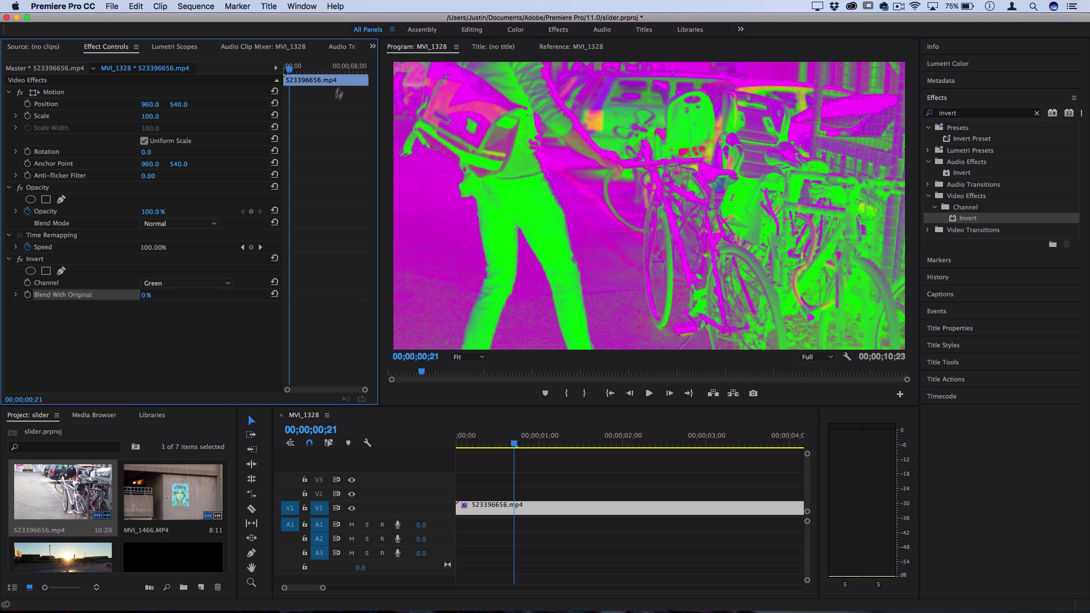
# Keyframe Blend With Original at 100%, then 0%, then 63% over the first frames.
pyautogui.moveTo(290, 70); pyautogui.dragTo(244, 70)
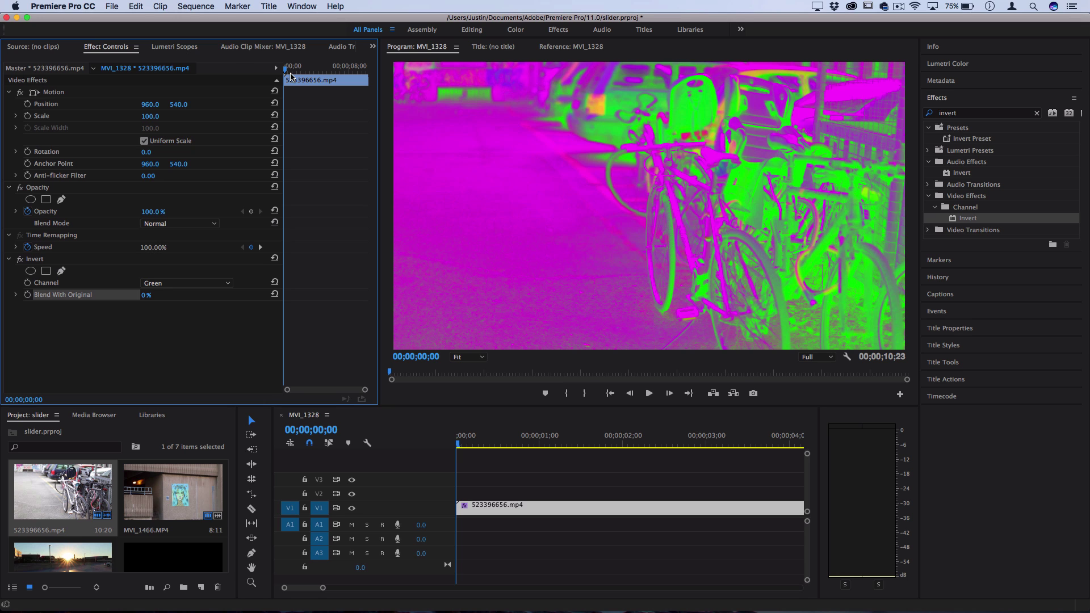
pyautogui.moveTo(286, 68); pyautogui.dragTo(248, 73)
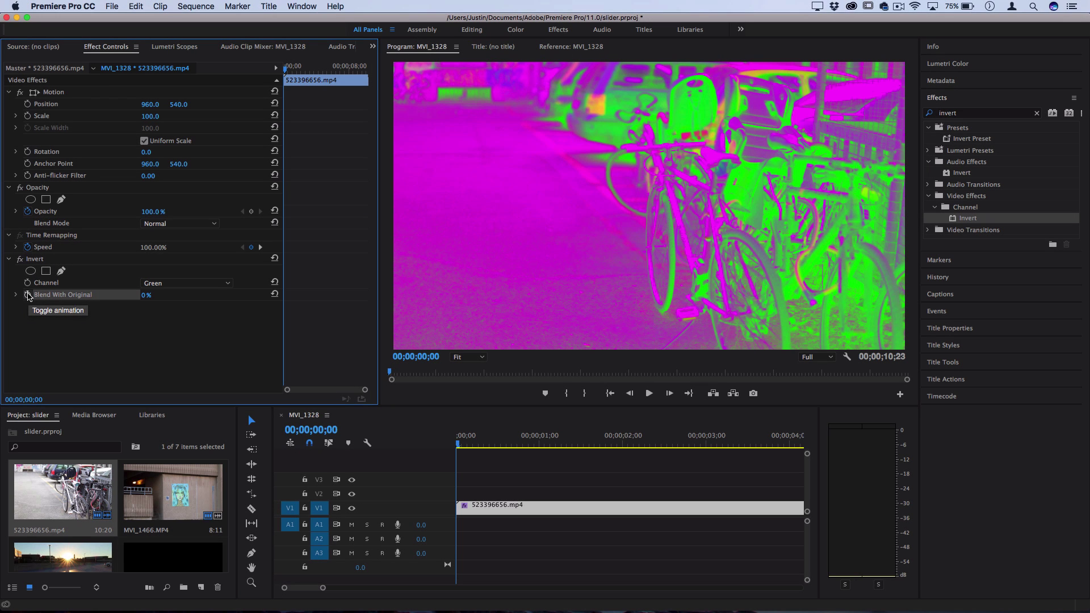
pyautogui.click(27, 295)
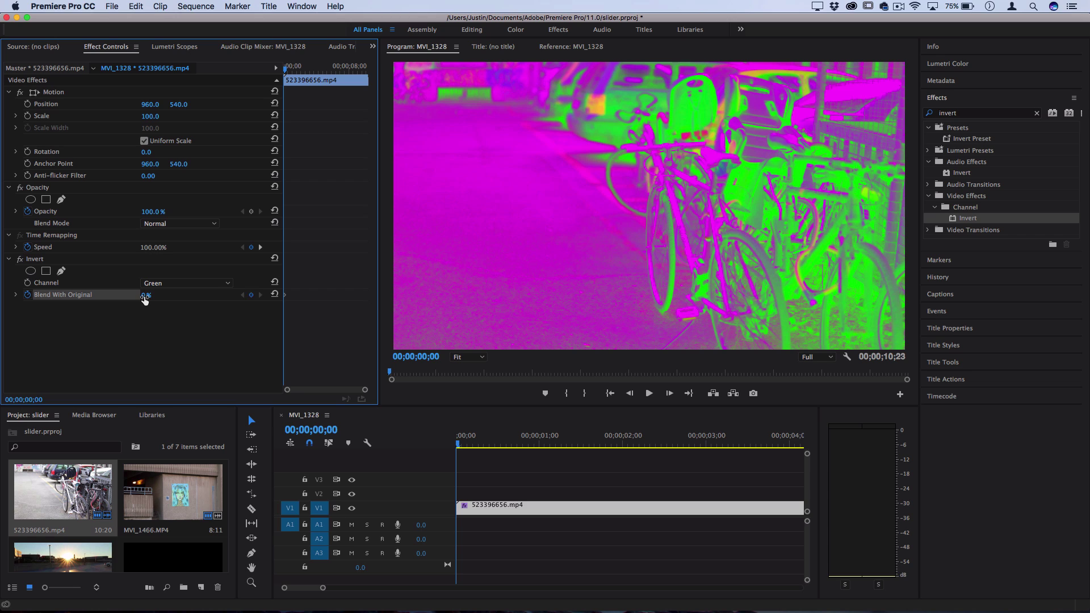
pyautogui.moveTo(145, 300); pyautogui.dragTo(156, 295)
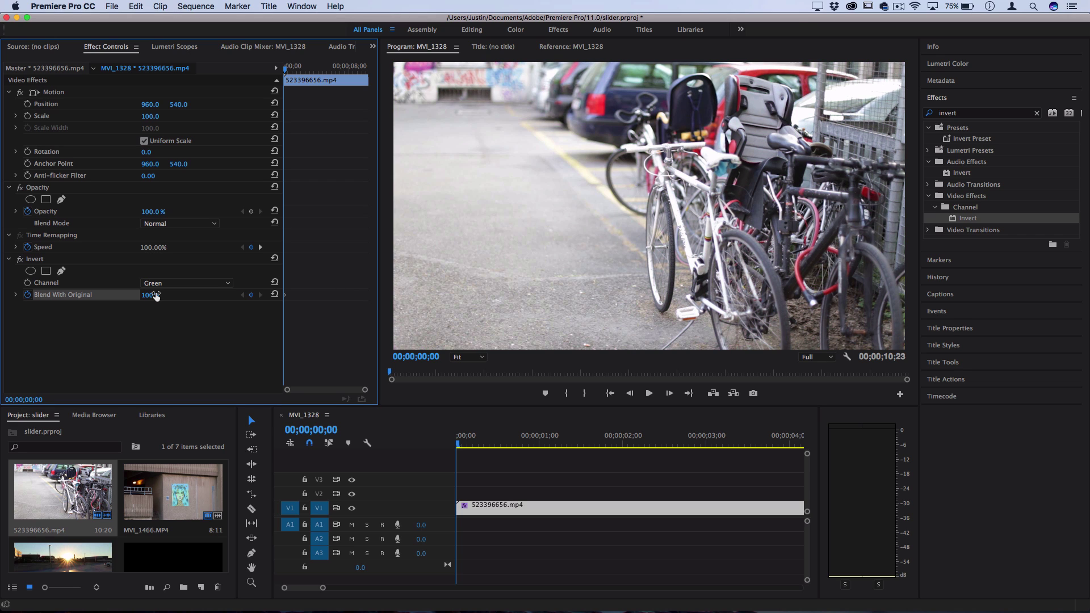
pyautogui.press('Right')
pyautogui.press('Right')
pyautogui.press('Right')
pyautogui.press('Right')
pyautogui.press('Right')
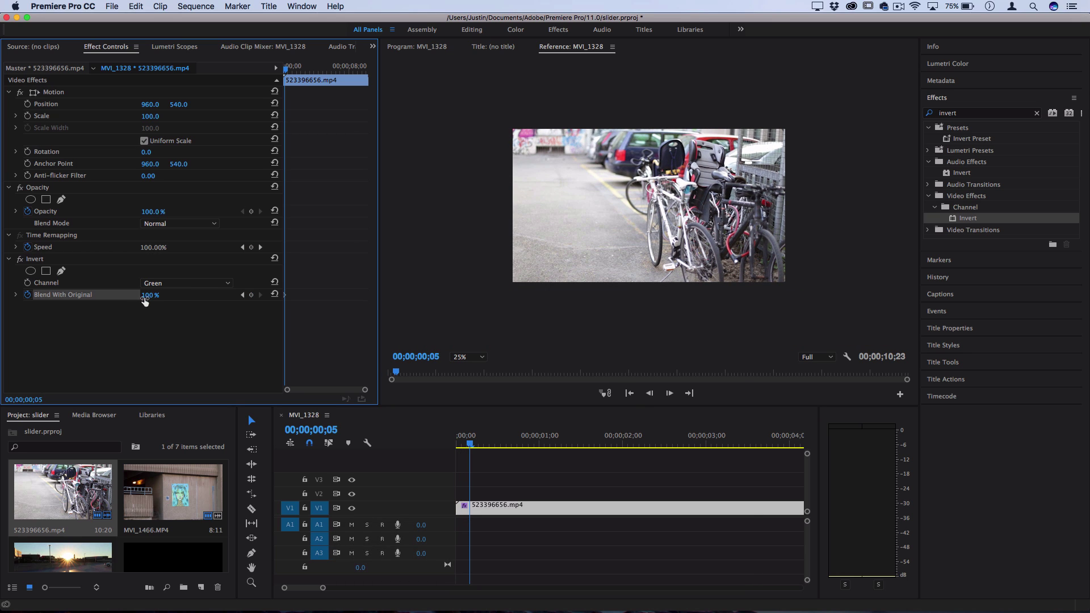
pyautogui.moveTo(156, 296); pyautogui.dragTo(145, 296)
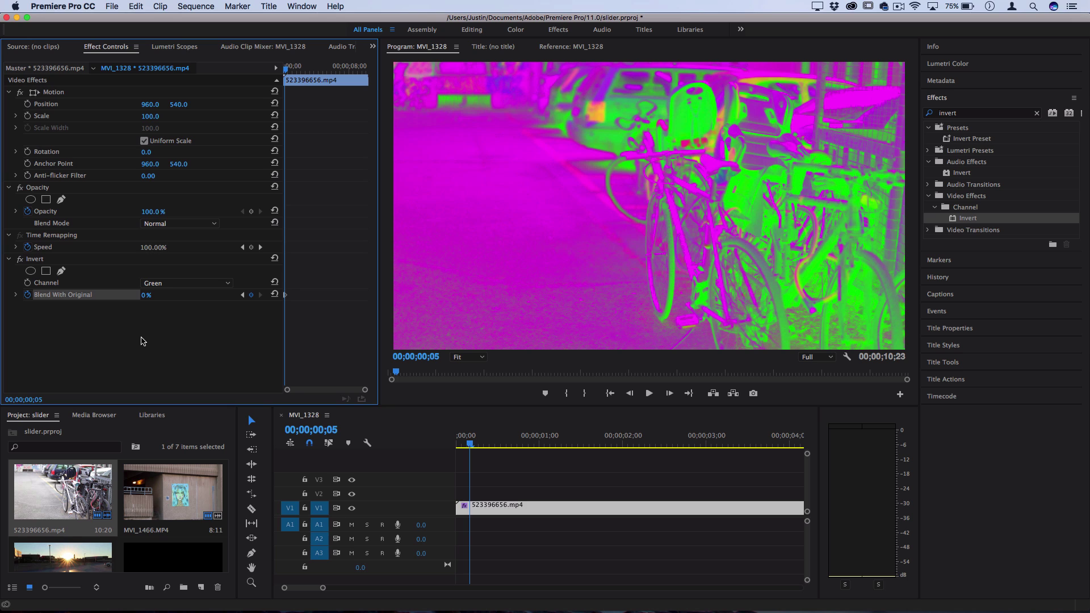
pyautogui.press('Right')
pyautogui.press('Right')
pyautogui.press('Right')
pyautogui.press('Right')
pyautogui.press('Right')
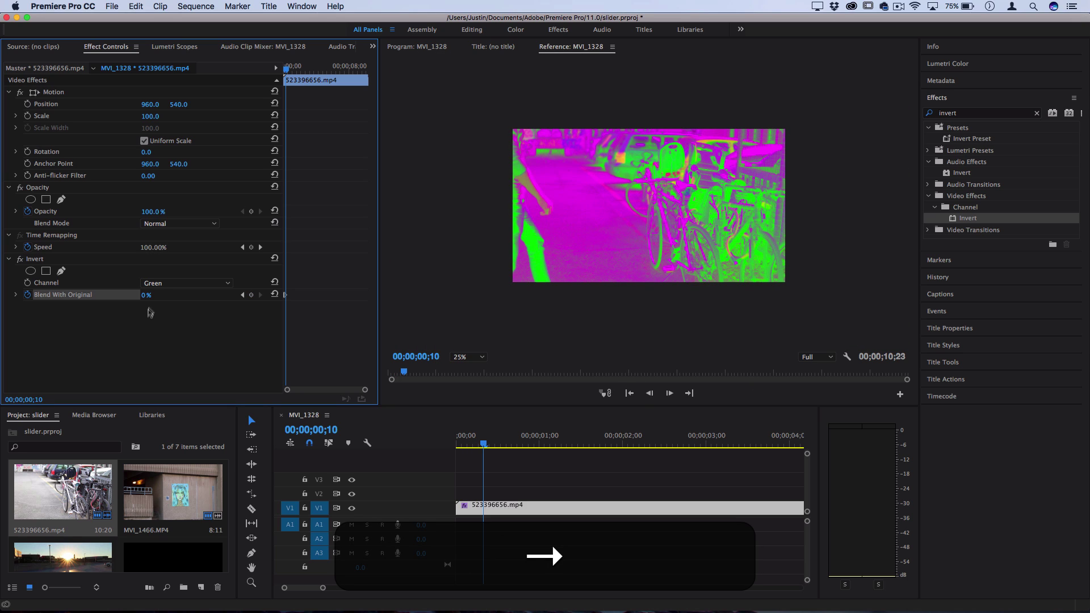
pyautogui.moveTo(145, 295); pyautogui.dragTo(161, 296)
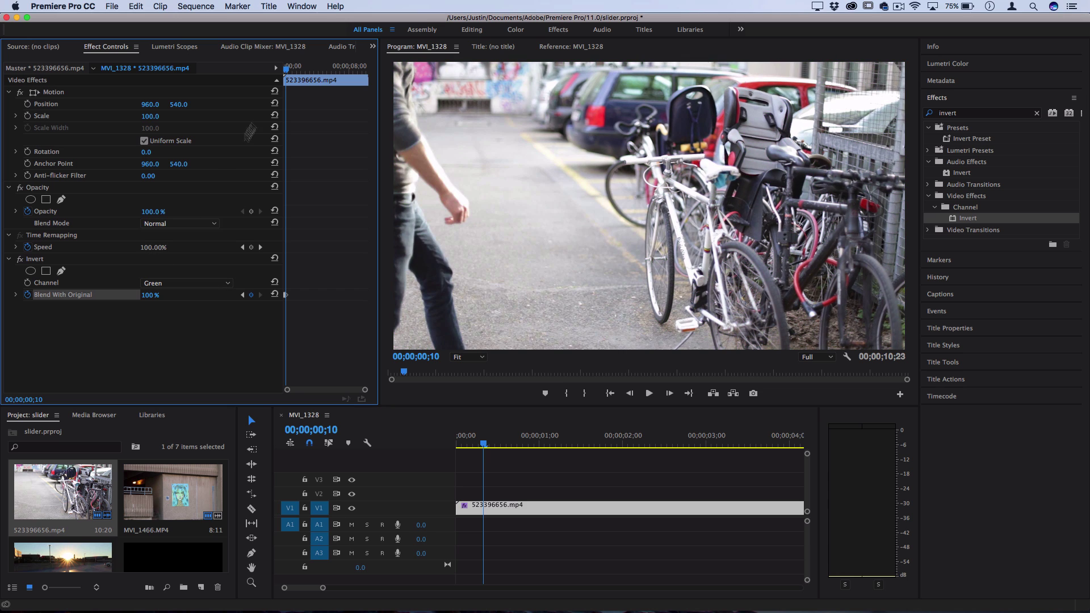
# Lower the blend value, preview the flash, and copy both Blend With Original keyframes.
pyautogui.moveTo(282, 70); pyautogui.dragTo(274, 64)
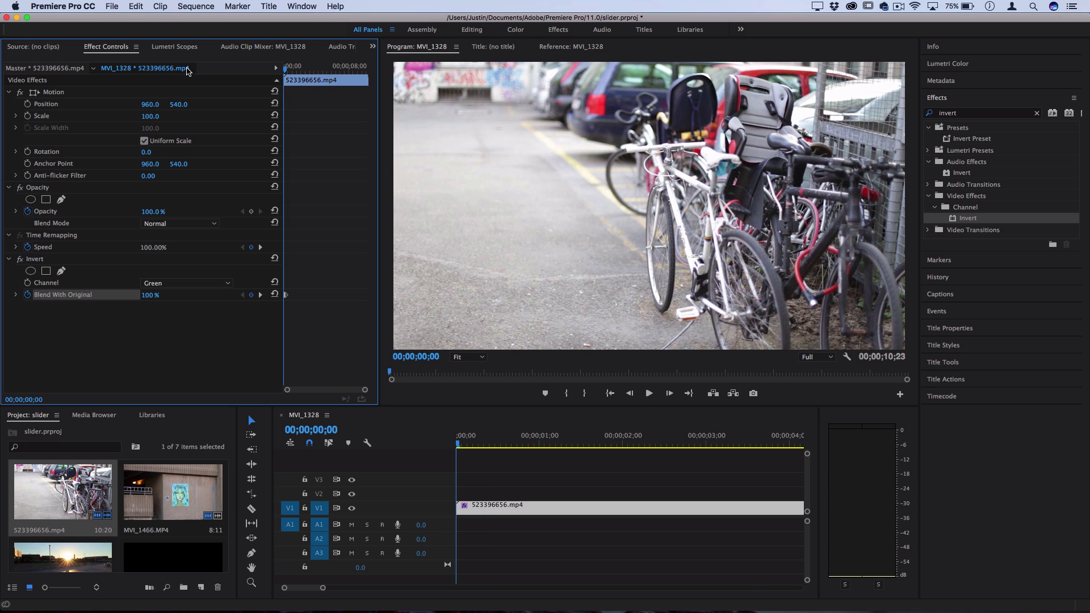
pyautogui.press('space')
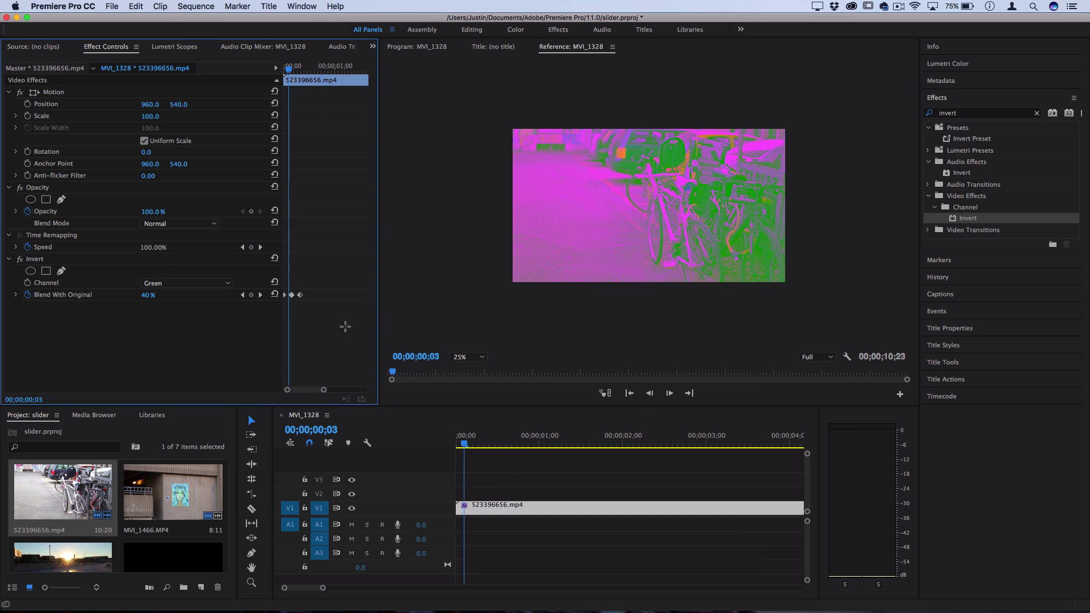
pyautogui.moveTo(336, 322); pyautogui.dragTo(290, 291)
pyautogui.press('super+c')
# Paste the flash keyframes at frames 13, 21 and 29, then play from the start.
pyautogui.click(305, 70)
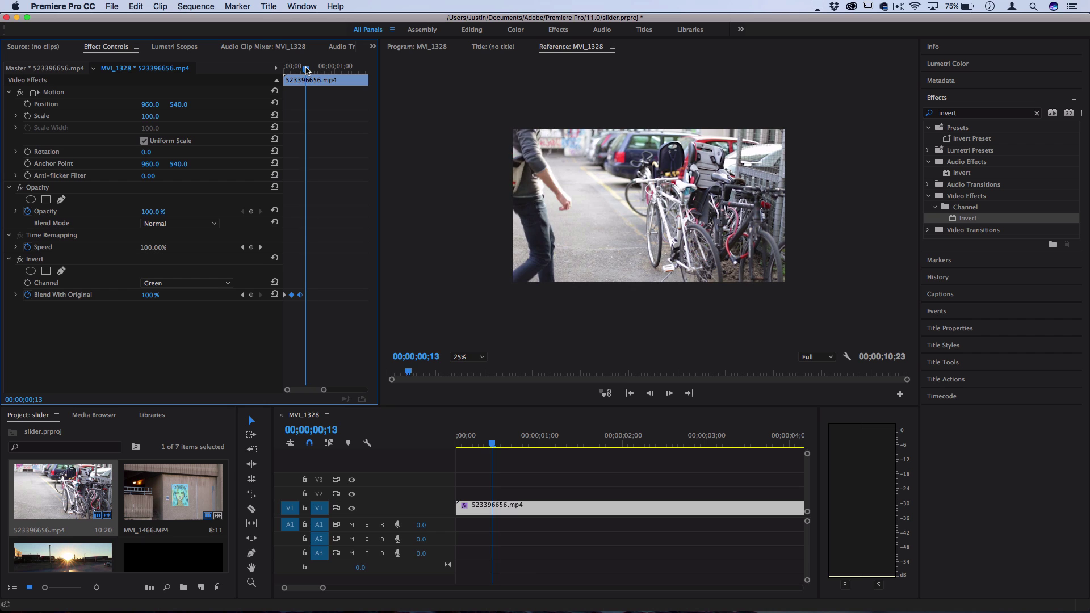
pyautogui.press('super+v')
pyautogui.click(320, 67)
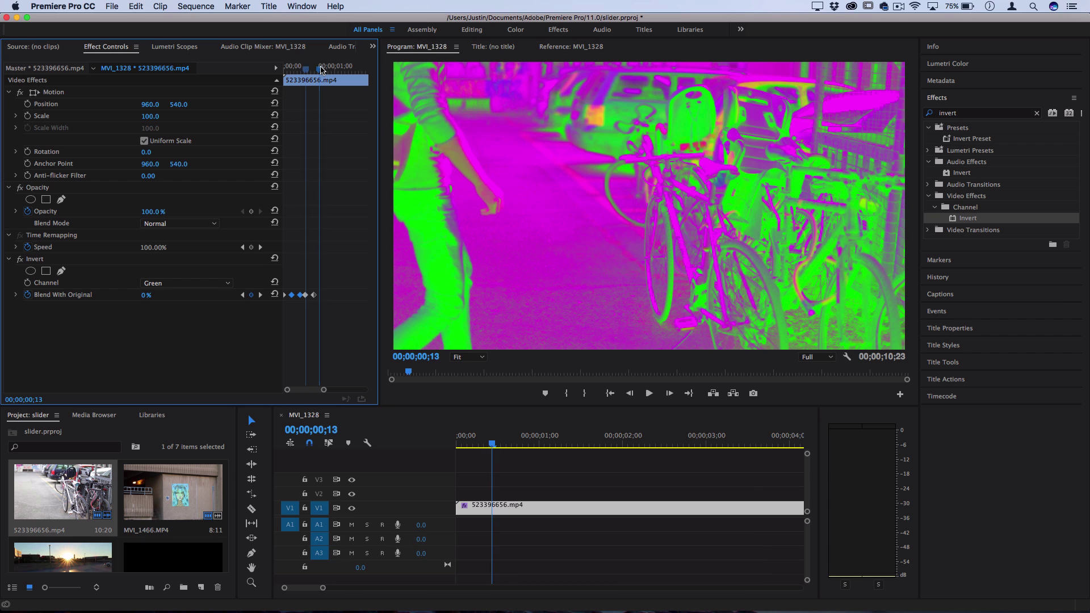
pyautogui.press('super+v')
pyautogui.click(333, 67)
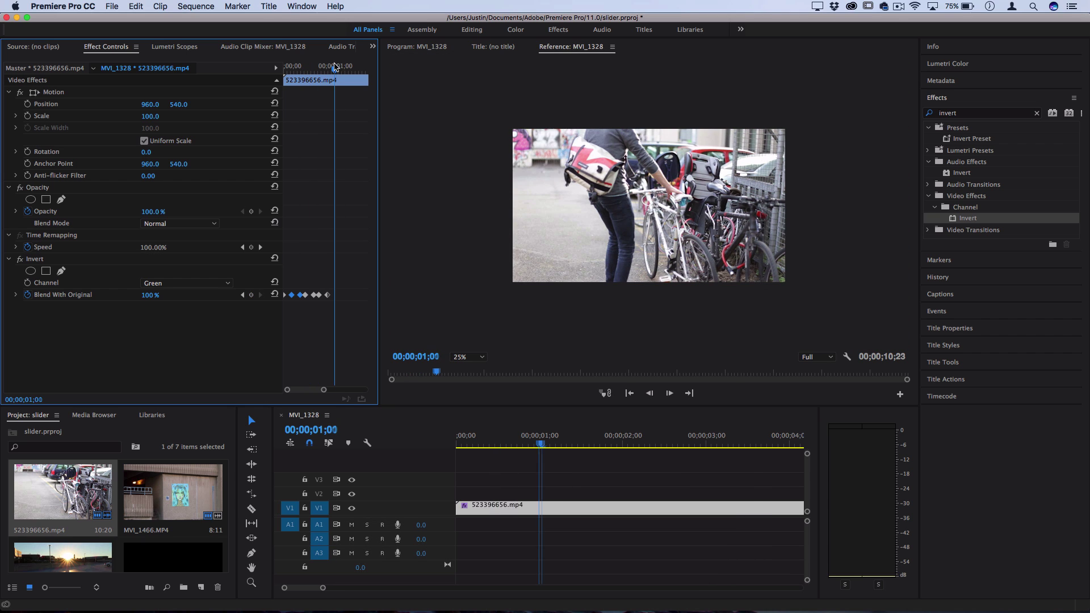
pyautogui.press('super+v')
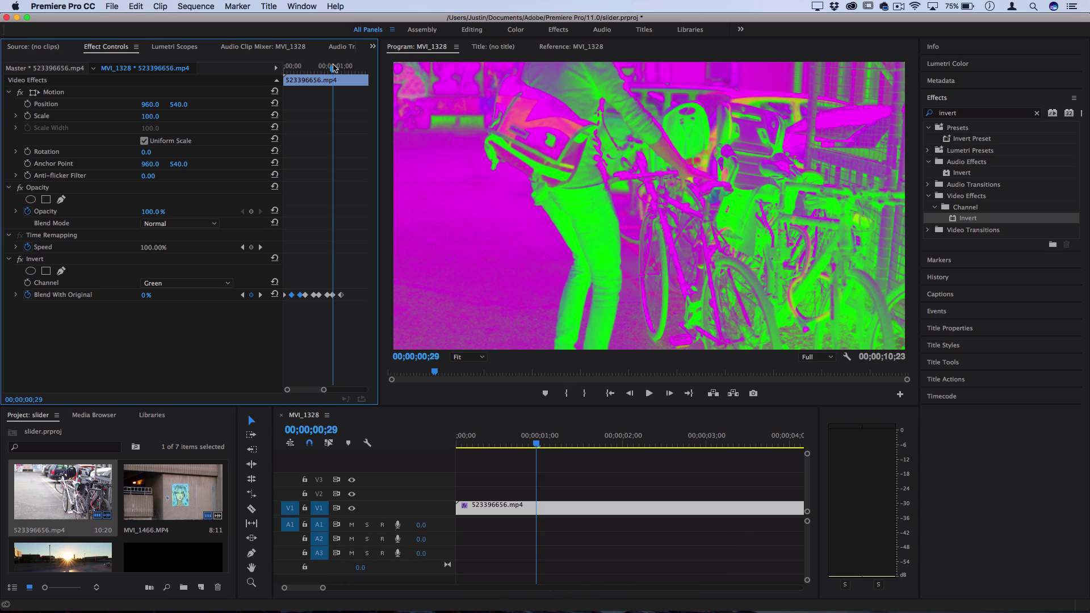
pyautogui.click(286, 67)
pyautogui.press('space')
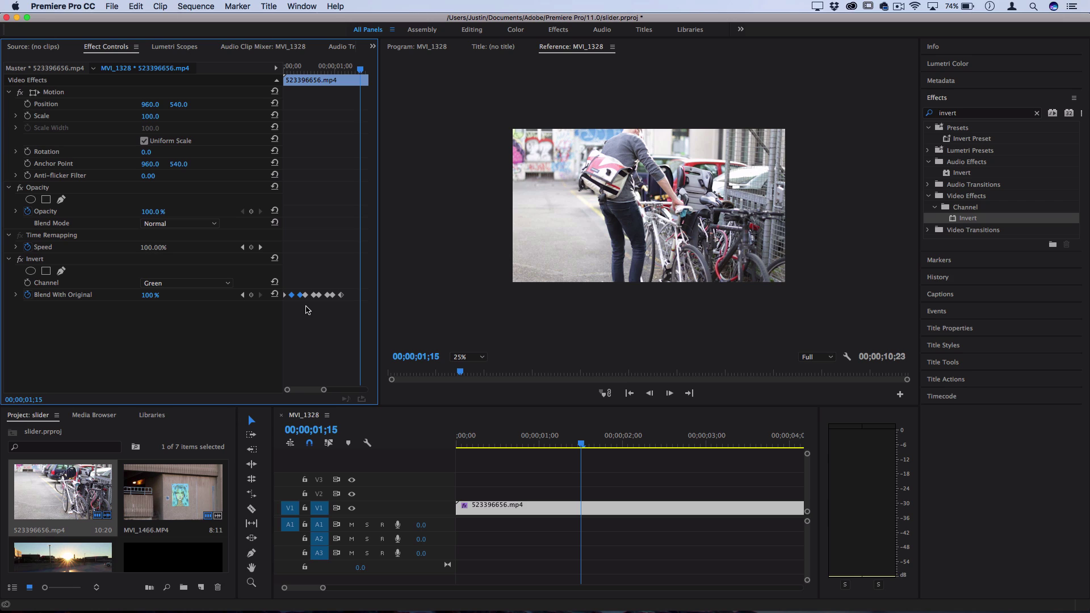
# Stop playback, enable Channel keyframing and set a Green keyframe at frame 0.
pyautogui.moveTo(305, 308); pyautogui.dragTo(303, 304)
pyautogui.click(291, 295)
pyautogui.press('space')
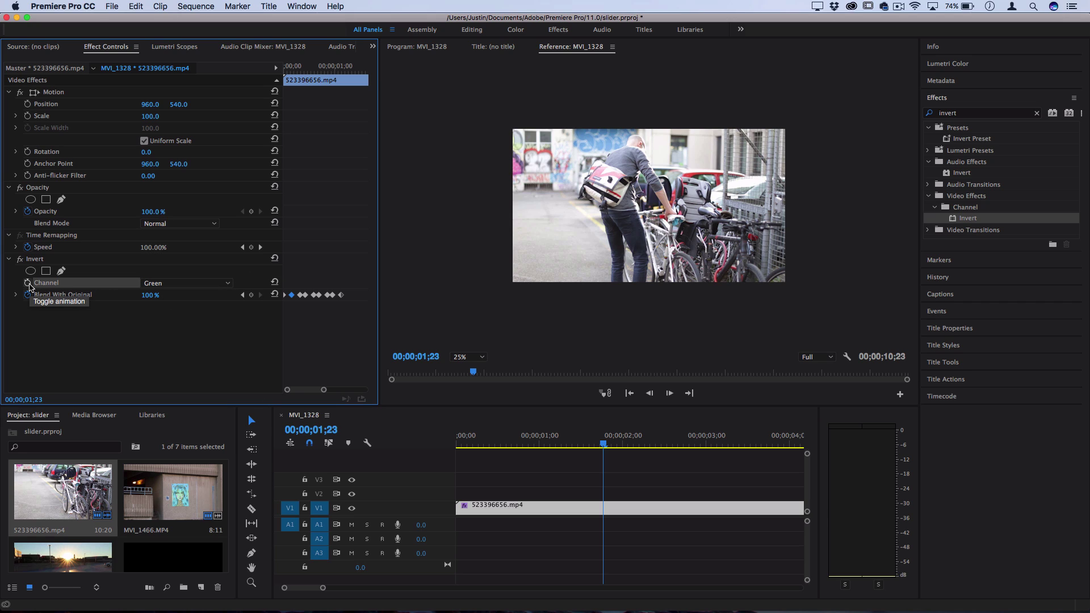
pyautogui.click(27, 283)
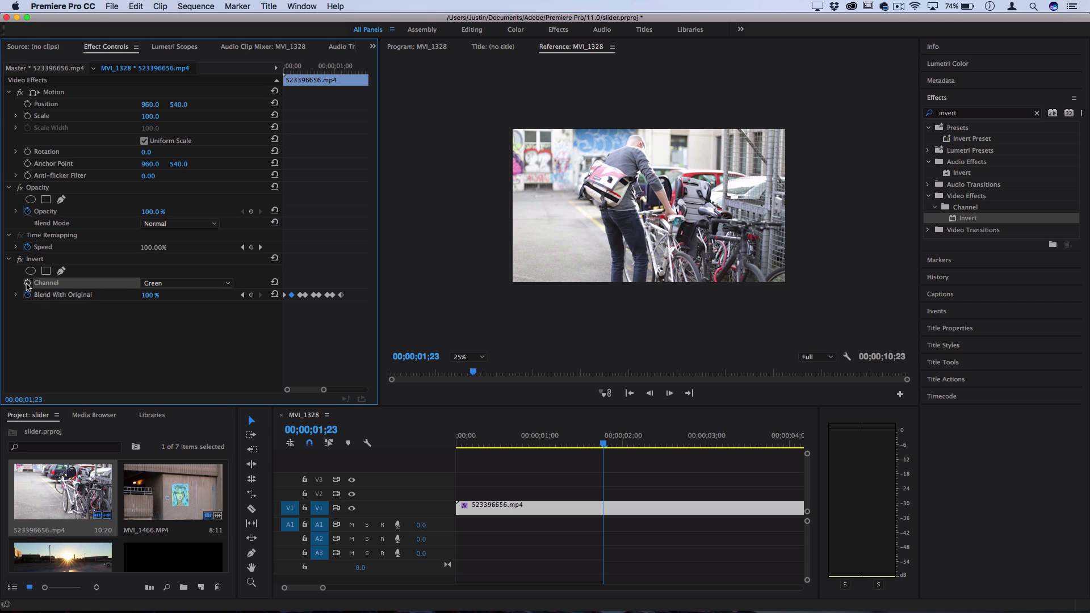
pyautogui.click(321, 73)
pyautogui.press('Home')
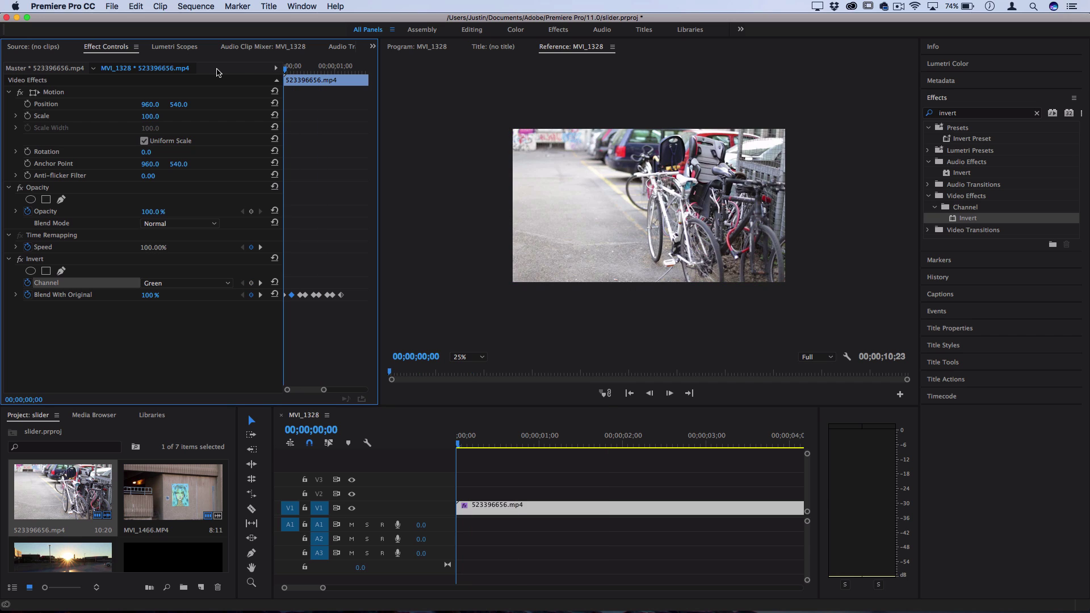
pyautogui.click(181, 283)
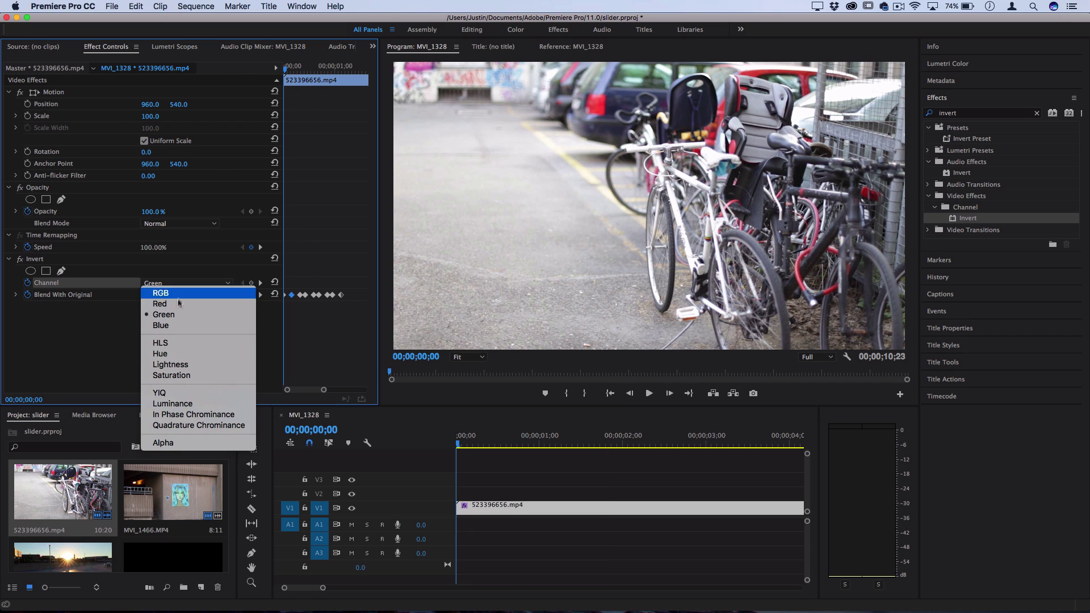
pyautogui.click(174, 314)
# Keyframe the Invert Channel to Blue at frame 6, RGB at frame 11, Blue at frame 18.
pyautogui.press('Right')
pyautogui.press('Right')
pyautogui.press('Right')
pyautogui.press('Right')
pyautogui.press('Right')
pyautogui.press('Right')
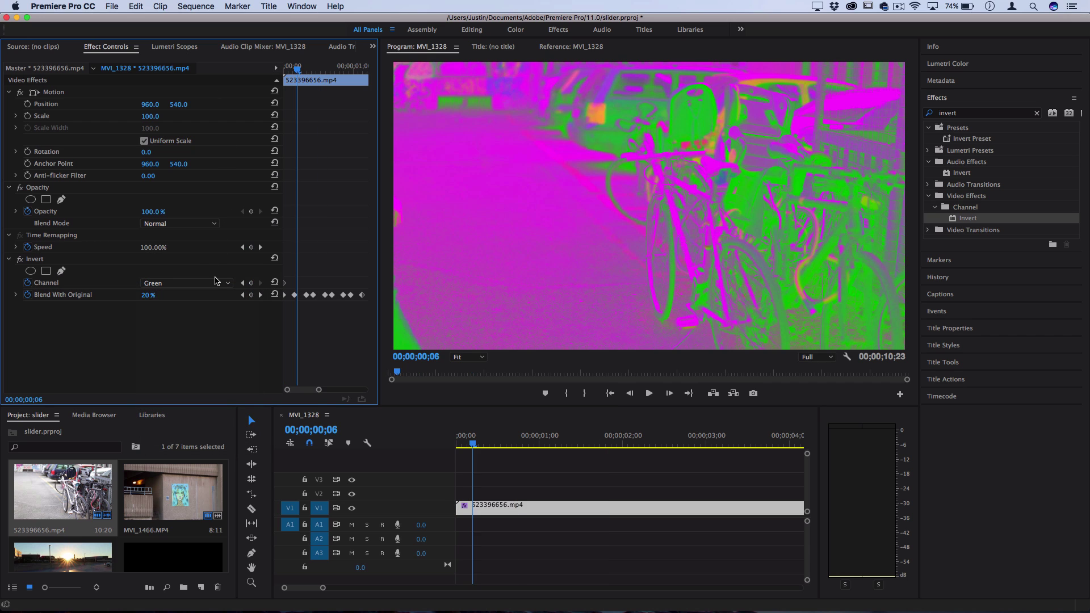
pyautogui.click(201, 283)
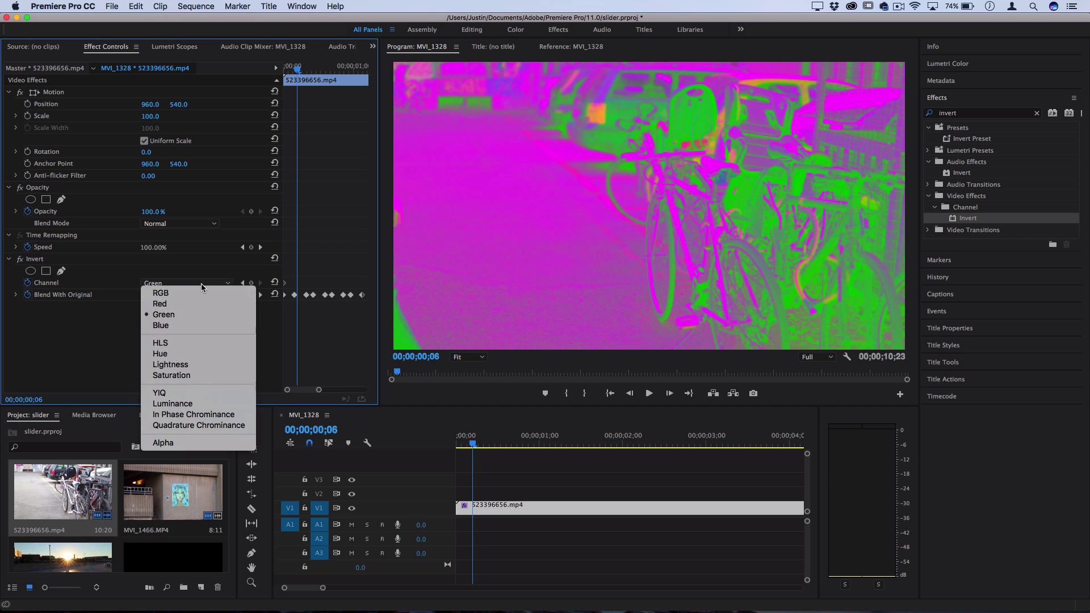
pyautogui.click(188, 325)
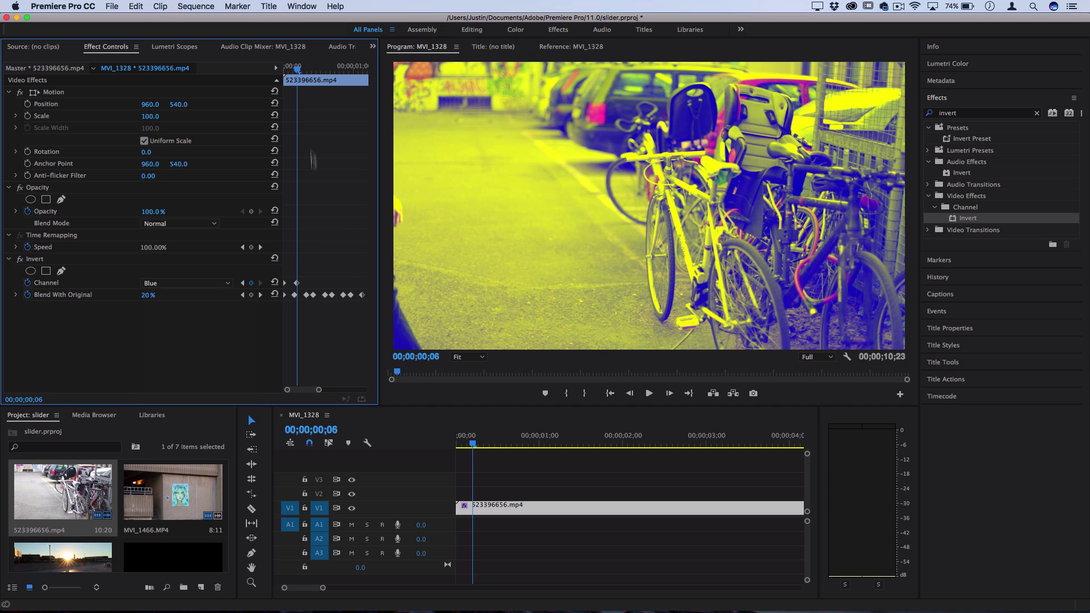
pyautogui.click(309, 67)
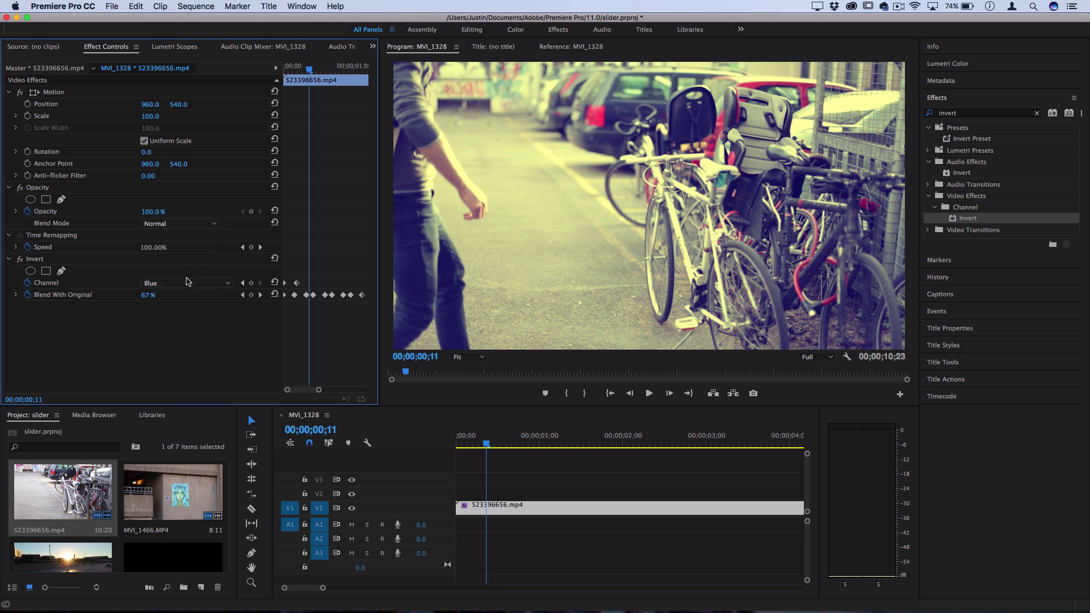
pyautogui.click(187, 281)
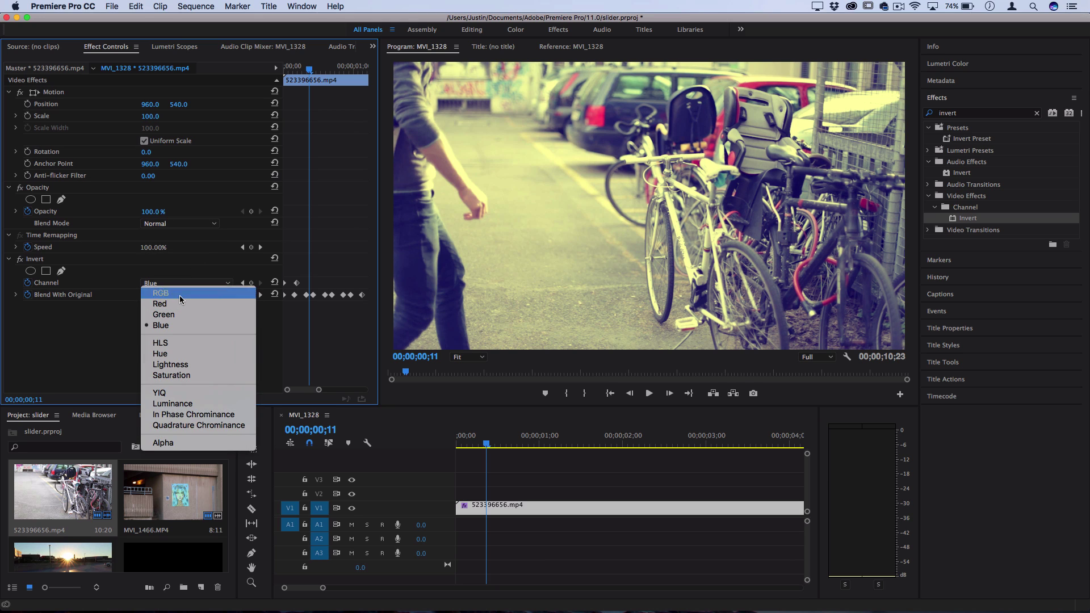
pyautogui.click(181, 294)
pyautogui.click(325, 70)
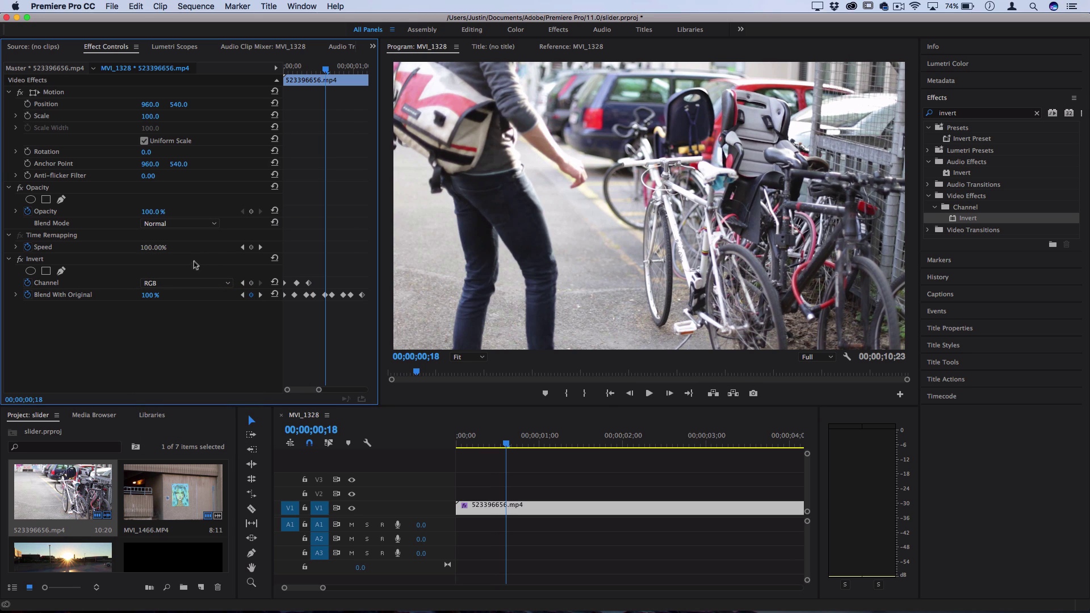
pyautogui.click(188, 283)
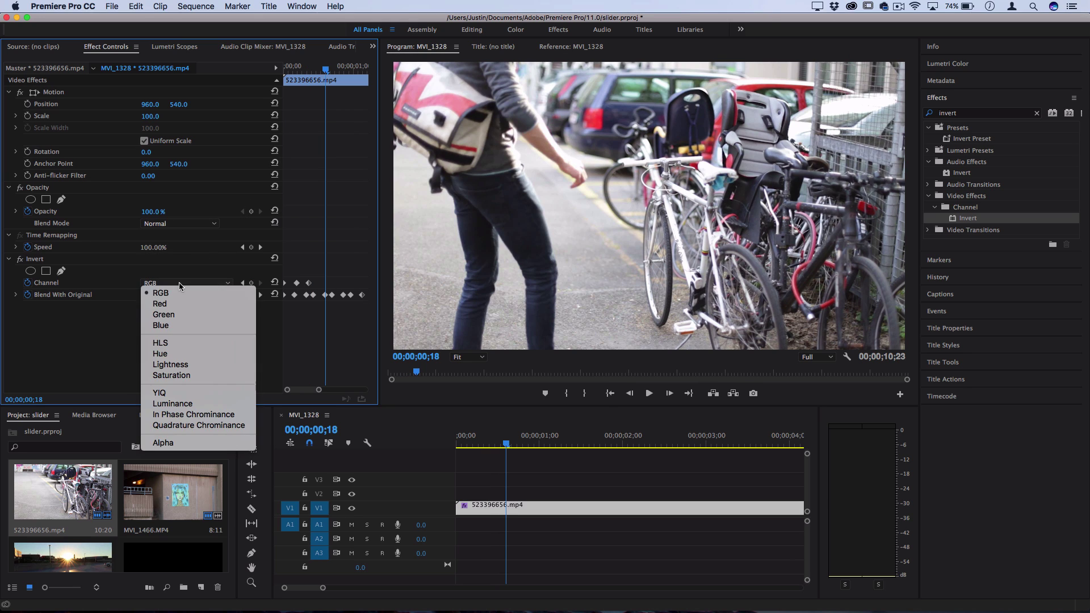
pyautogui.click(180, 326)
# Keyframe the Invert Channel to Hue at frame 26 and Green at 00;00;01;00.
pyautogui.click(343, 67)
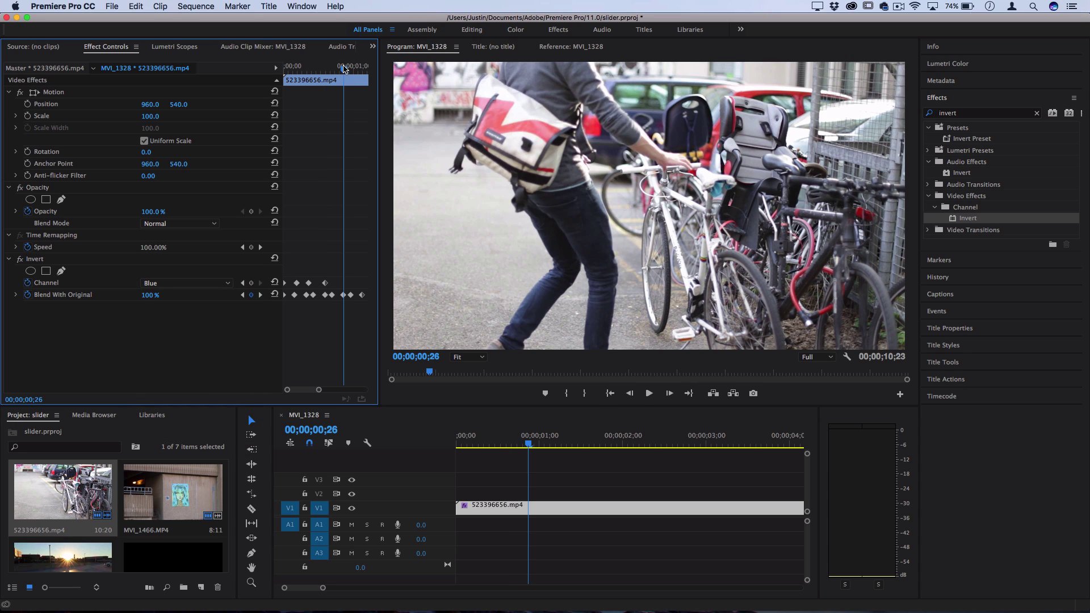
pyautogui.click(195, 283)
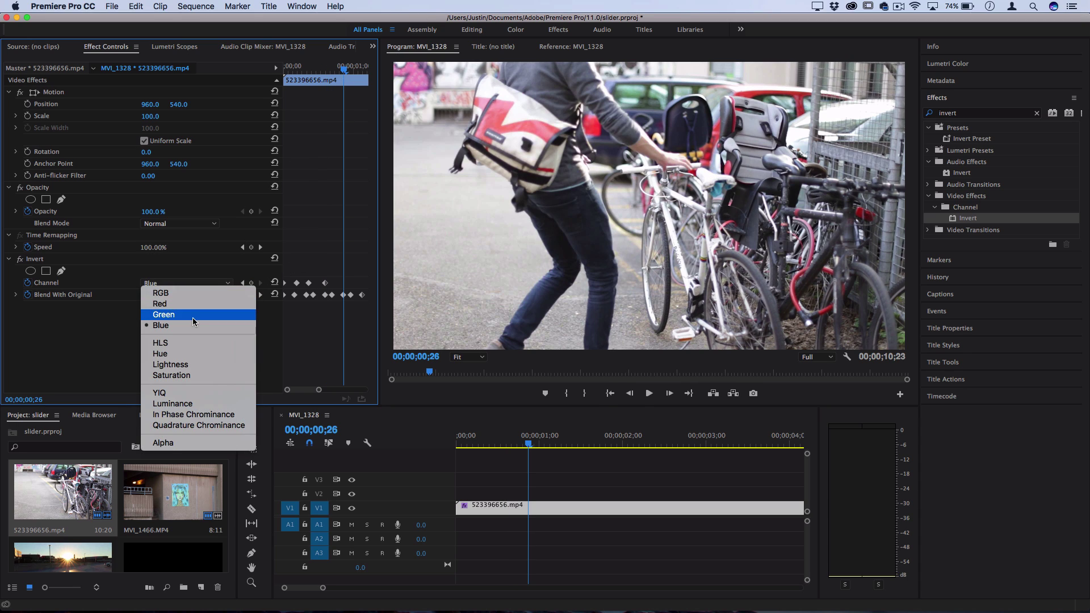
pyautogui.click(188, 356)
pyautogui.click(353, 67)
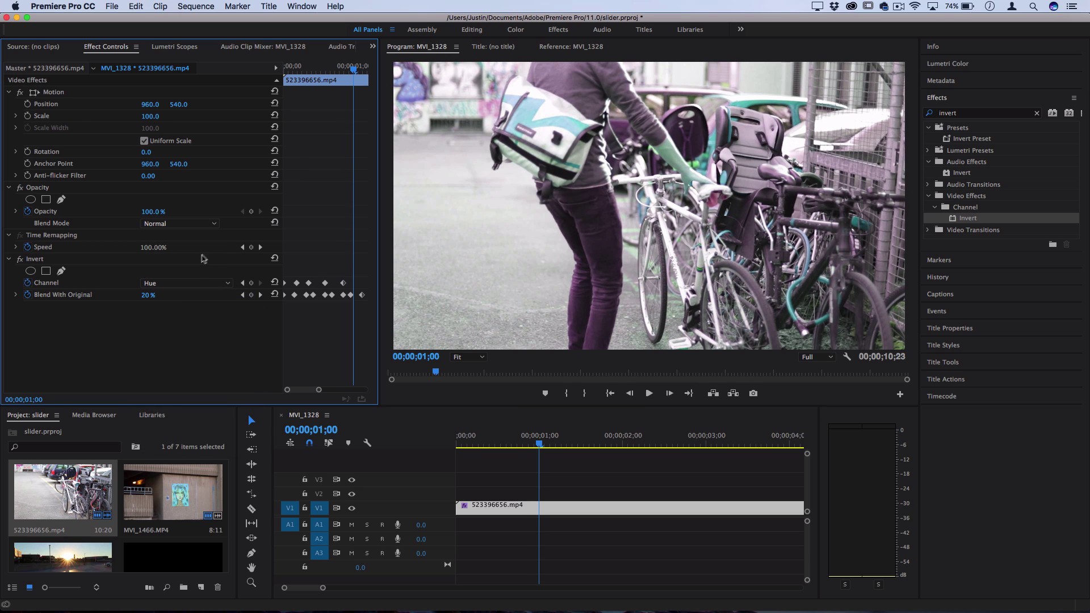
pyautogui.click(187, 282)
pyautogui.click(181, 314)
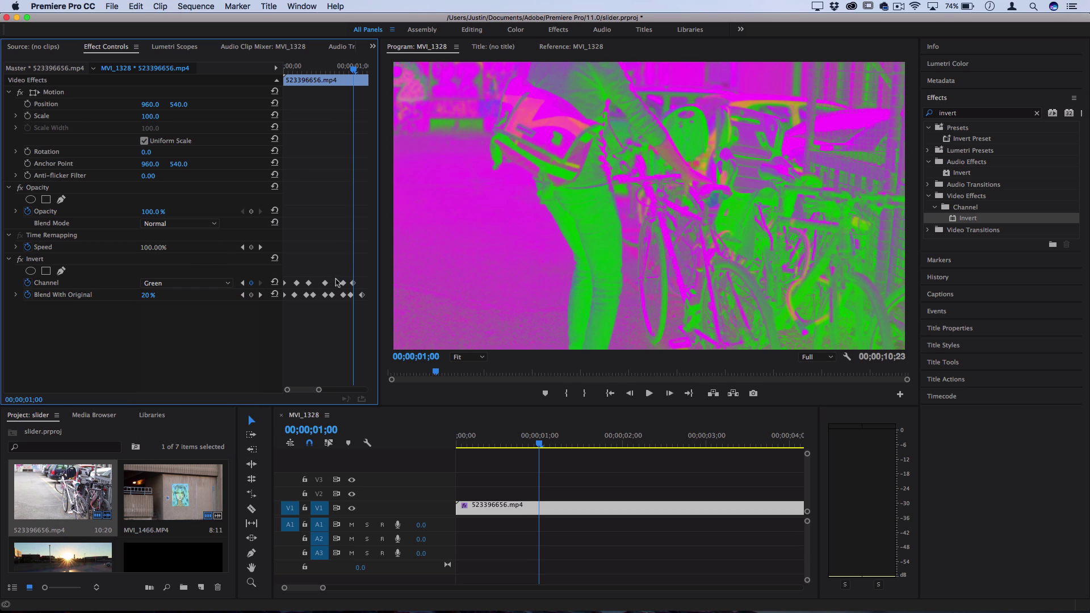
pyautogui.moveTo(328, 73); pyautogui.dragTo(199, 74)
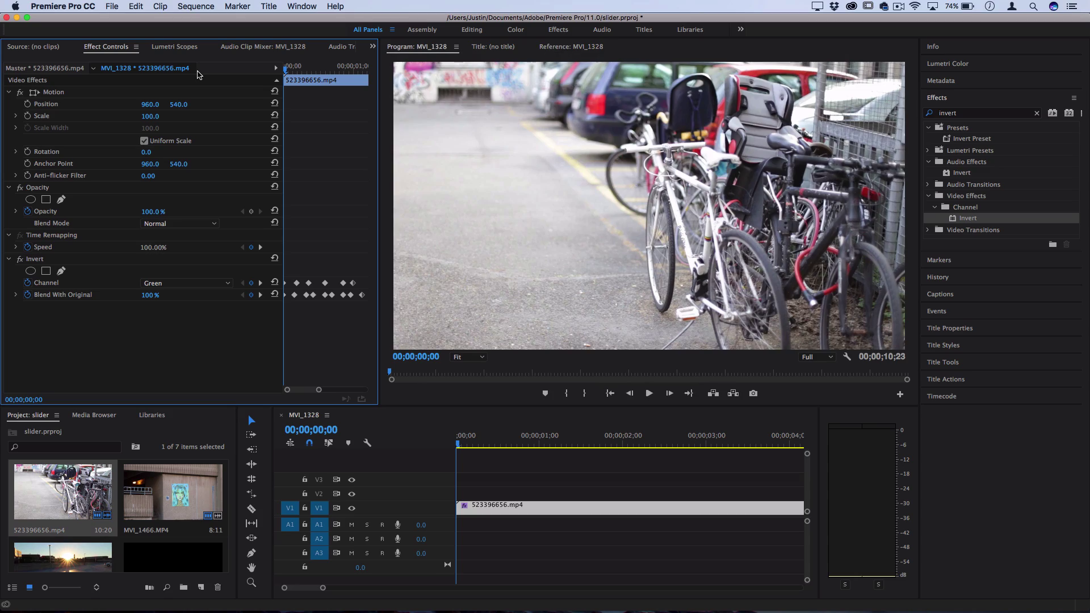
pyautogui.press('space')
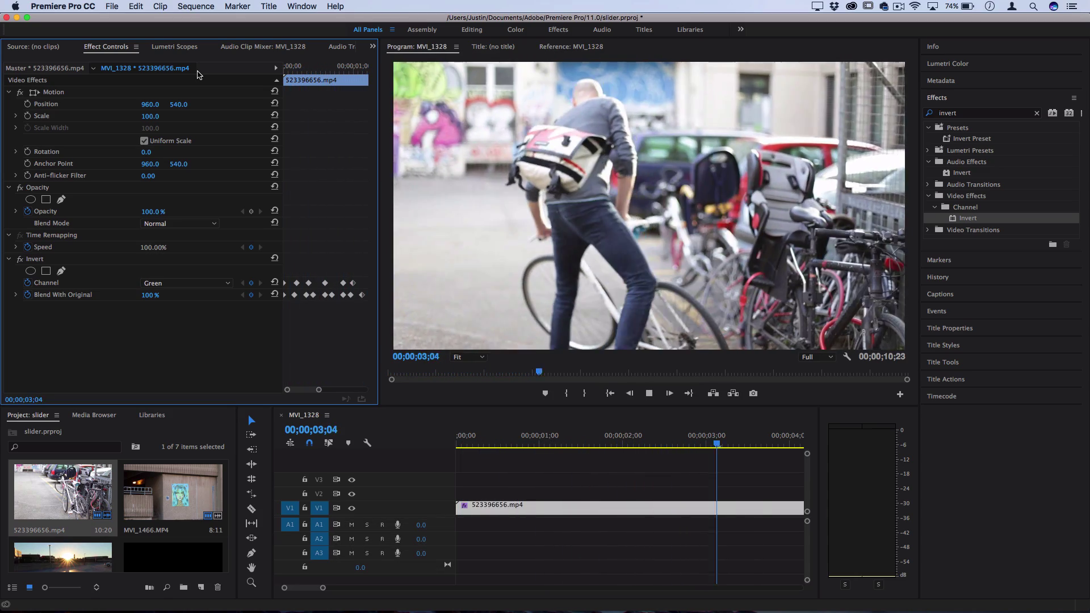
pyautogui.press('space')
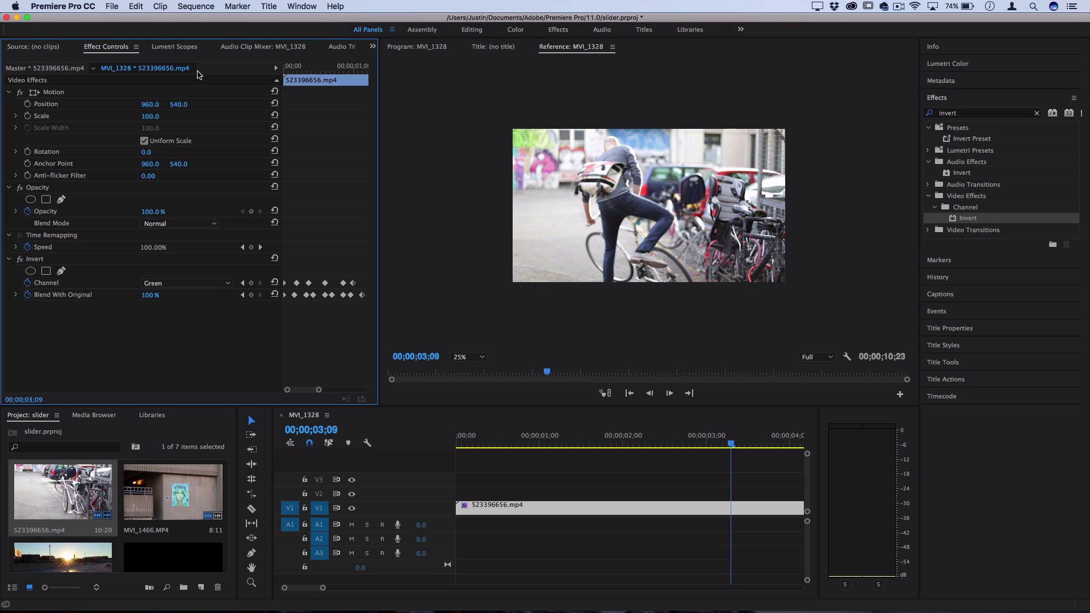